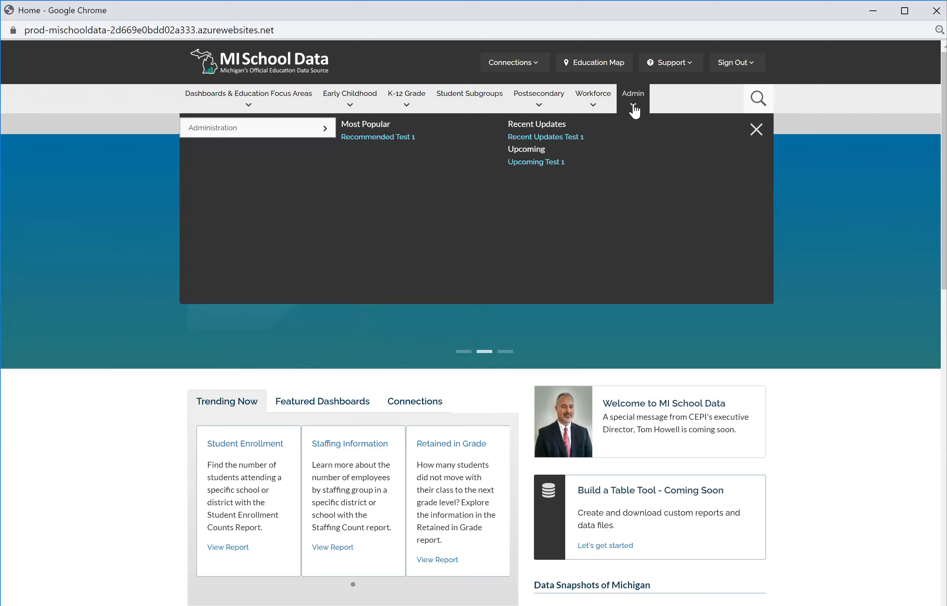
Open the Manage Users page from the Administration menu.
left_click(384, 130)
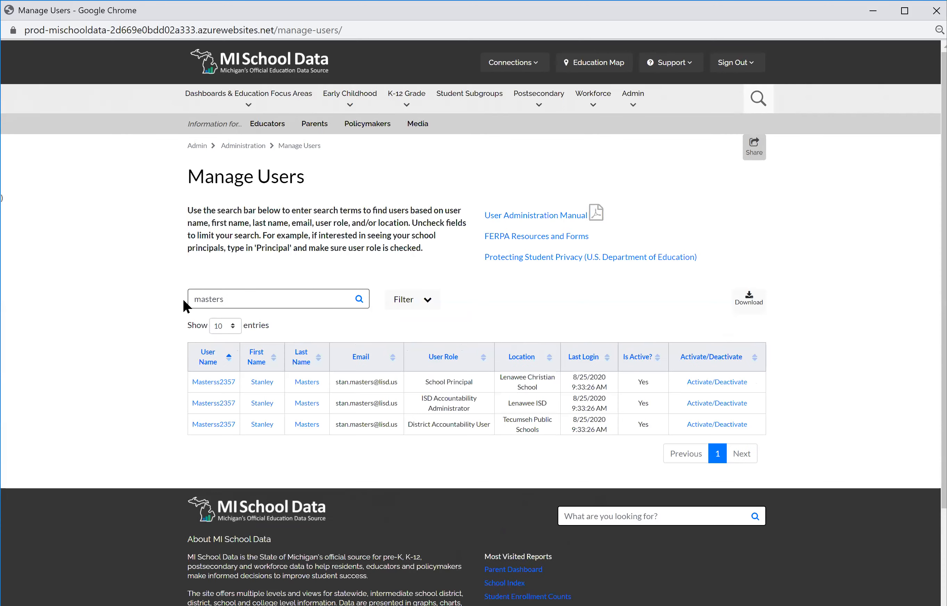
Search users by the target's last name, returning one District Superintendent at Macomb ISD.
left_click_drag(225, 299, 183, 300)
type("tribu")
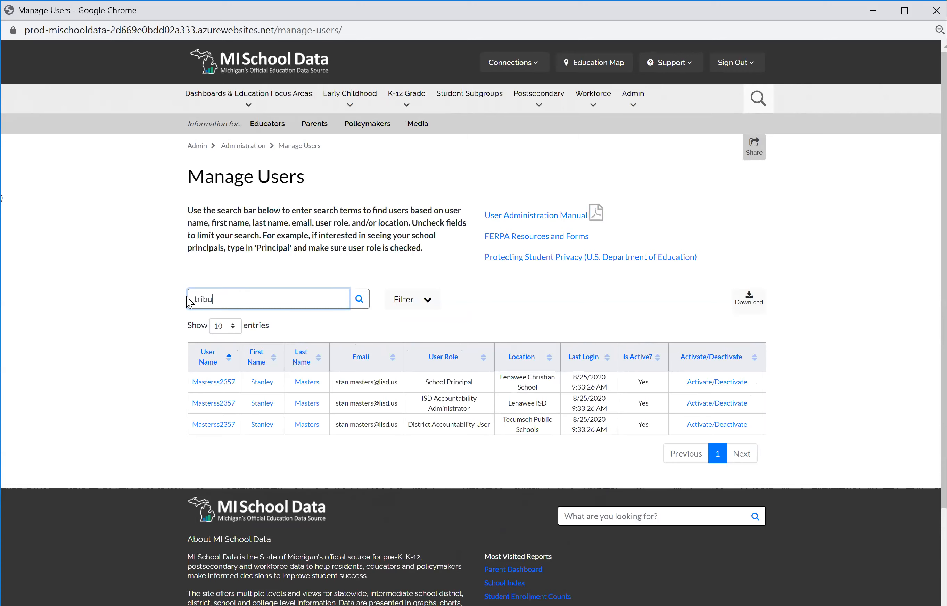
key("ctrl+a")
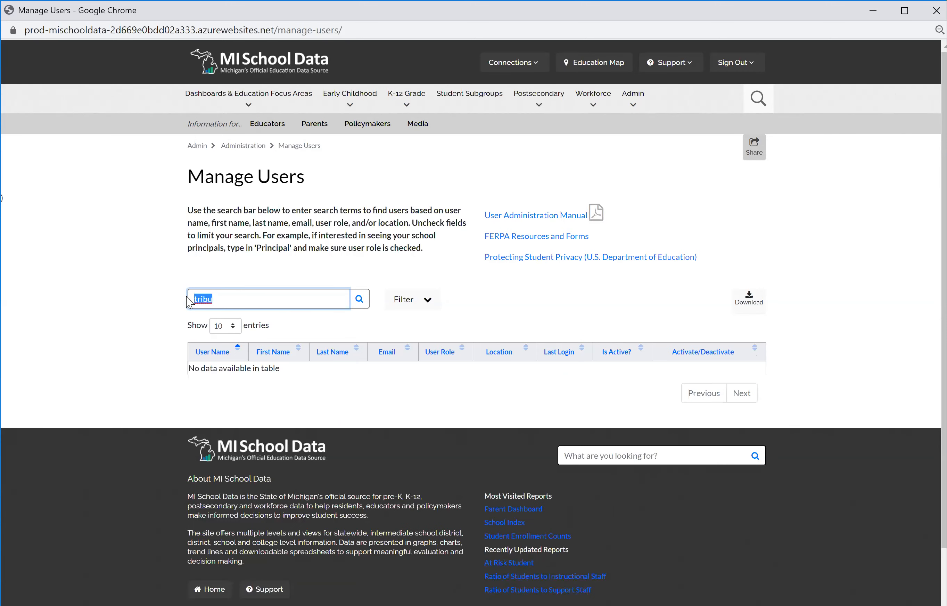
type("provoast")
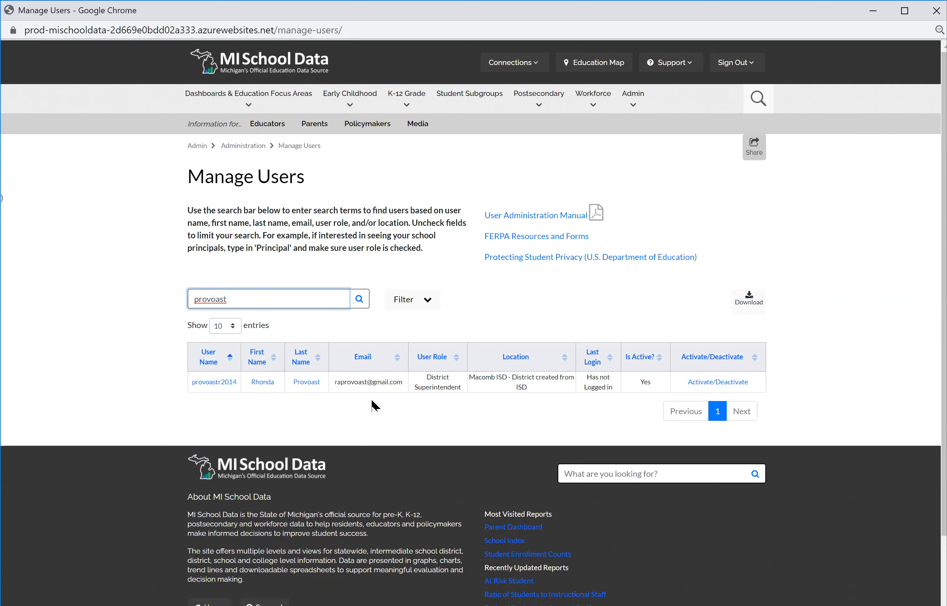
Open the matched user's Edit User page and scroll to the saved Macomb ISD role.
left_click(222, 385)
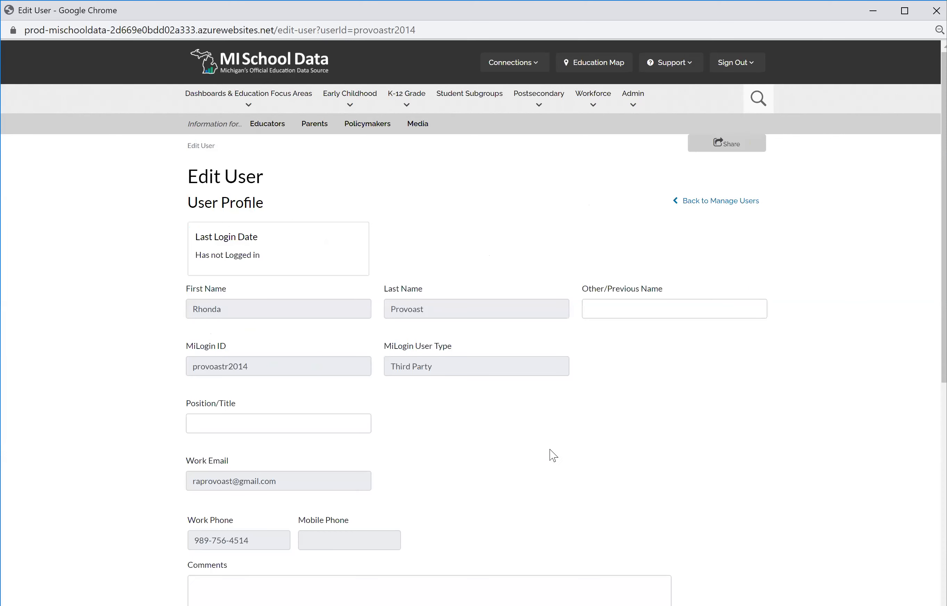
scroll(553, 455, "down", 1)
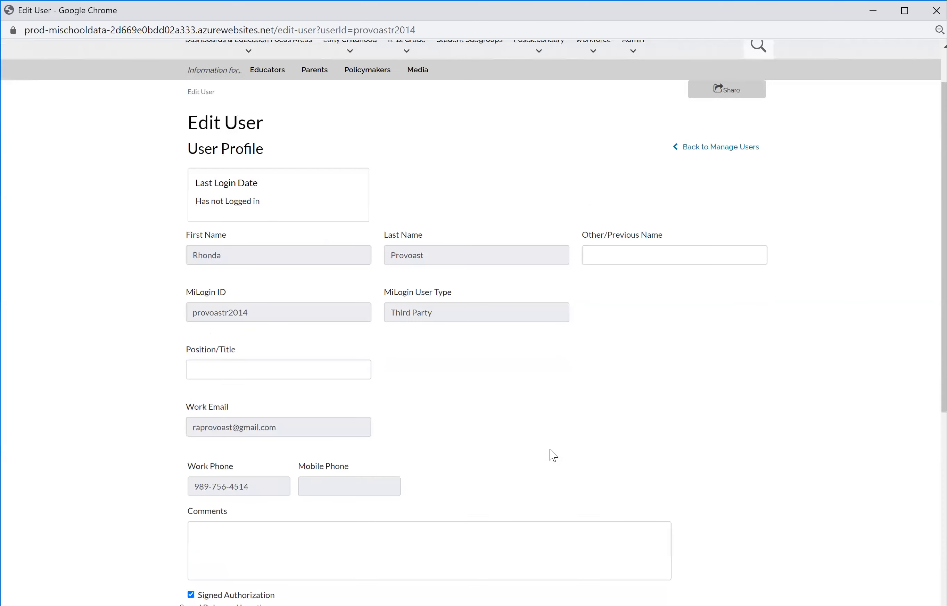
scroll(544, 475, "down", 2)
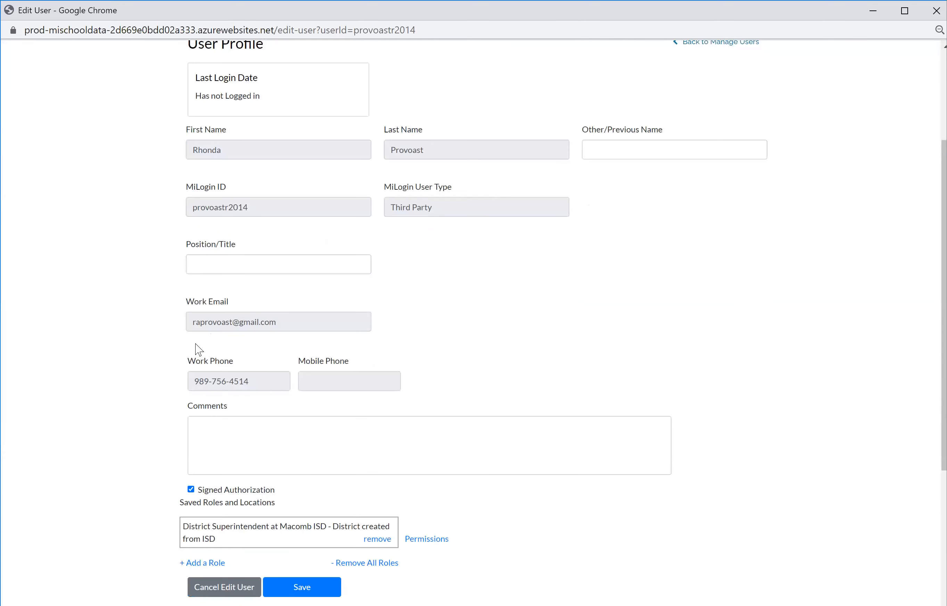
scroll(199, 349, "down", 3)
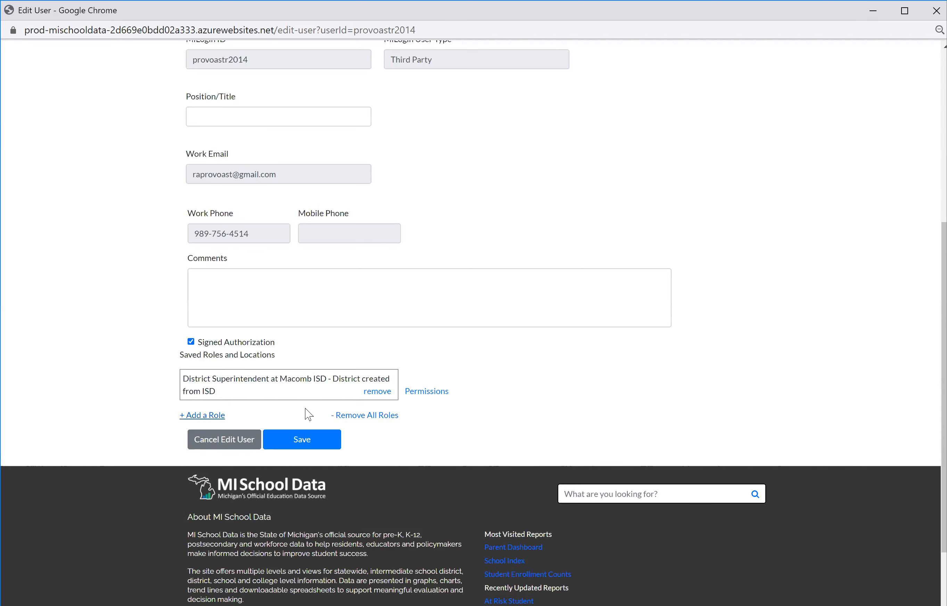
Show the District Superintendent role's permissions, toggling Allow Restricted Access on and back off.
left_click(420, 399)
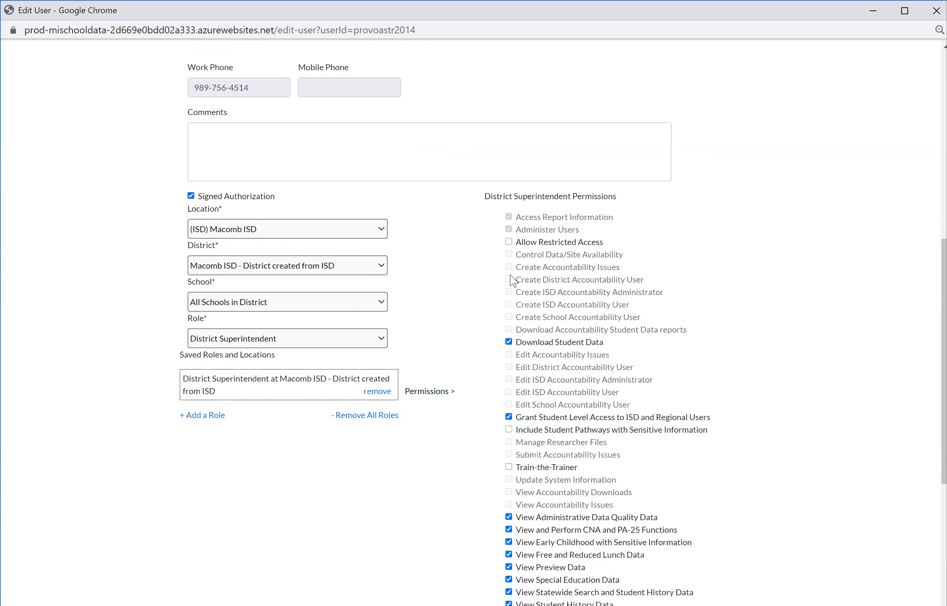
left_click(510, 243)
left_click(509, 242)
scroll(614, 496, "down", 3)
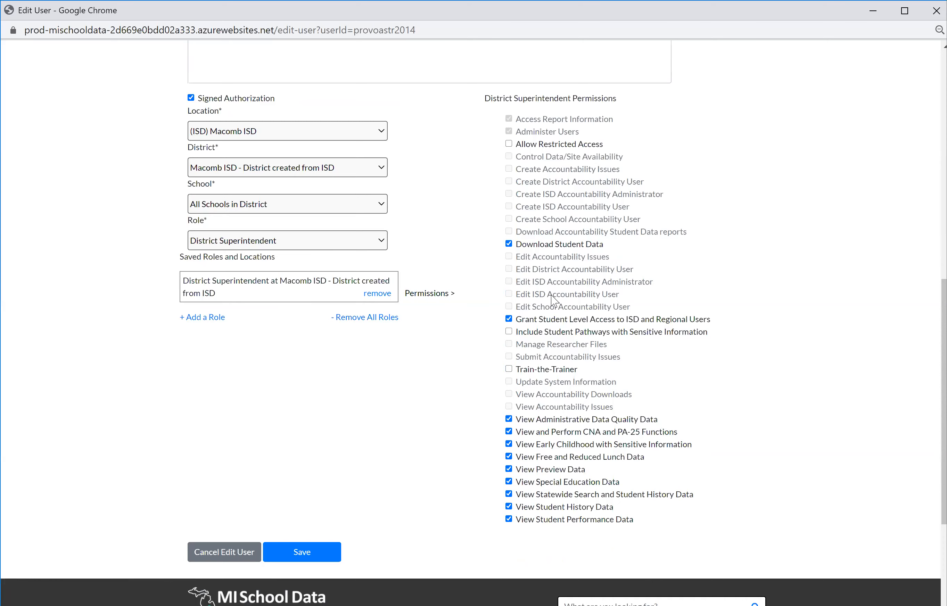
scroll(545, 302, "down", 1)
scroll(525, 303, "down", 1)
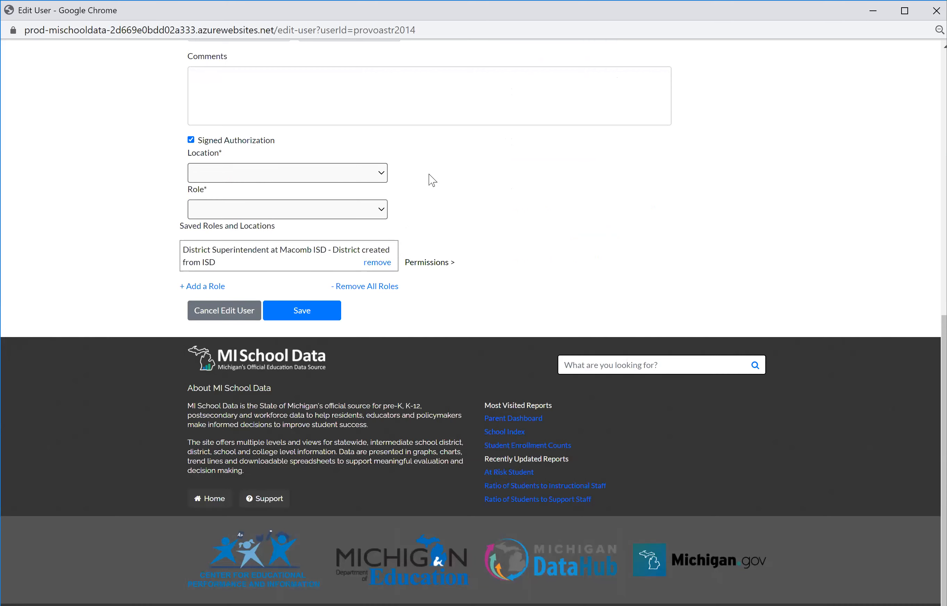
Set the new role's location to (ISD) Berrien RESA and district to Brandywine Community Schools.
left_click(381, 173)
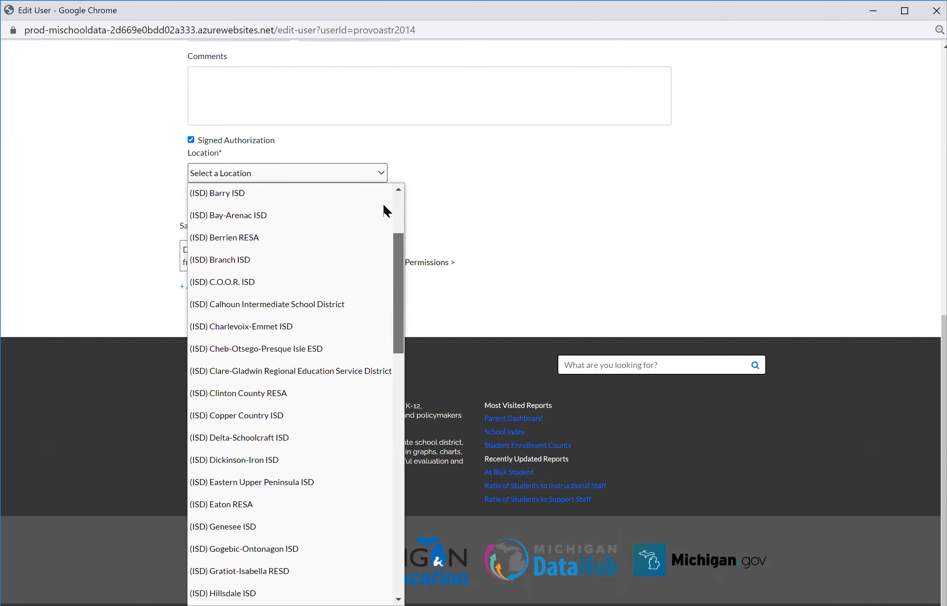
key("Escape")
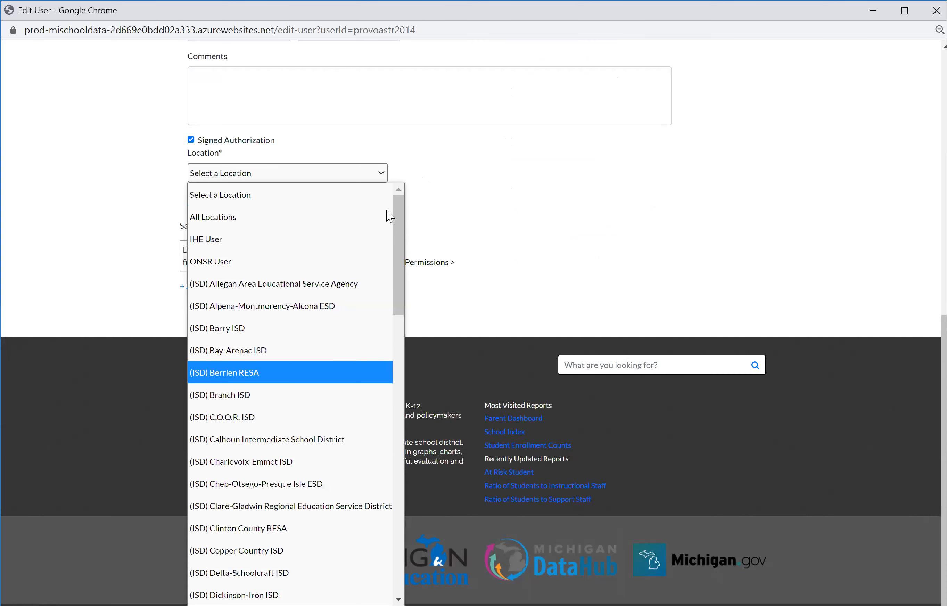
key("Return")
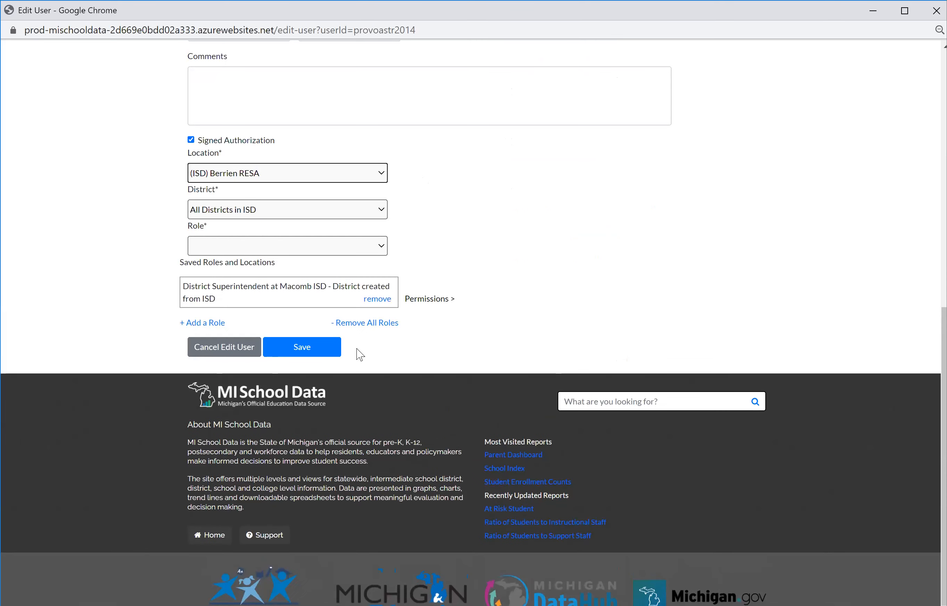
left_click(380, 209)
left_click(356, 348)
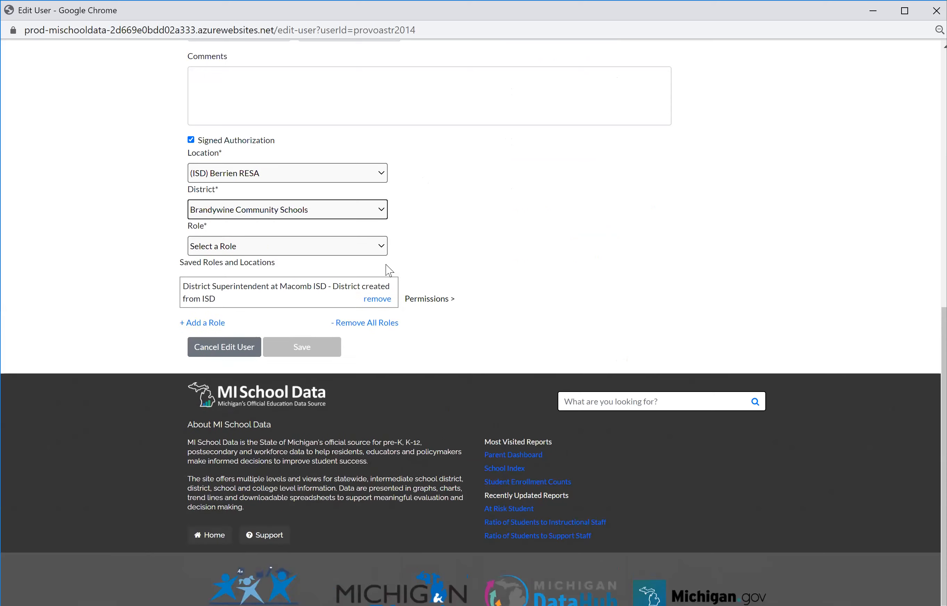
Leave the role unselected and cancel the user edit without saving.
left_click(381, 284)
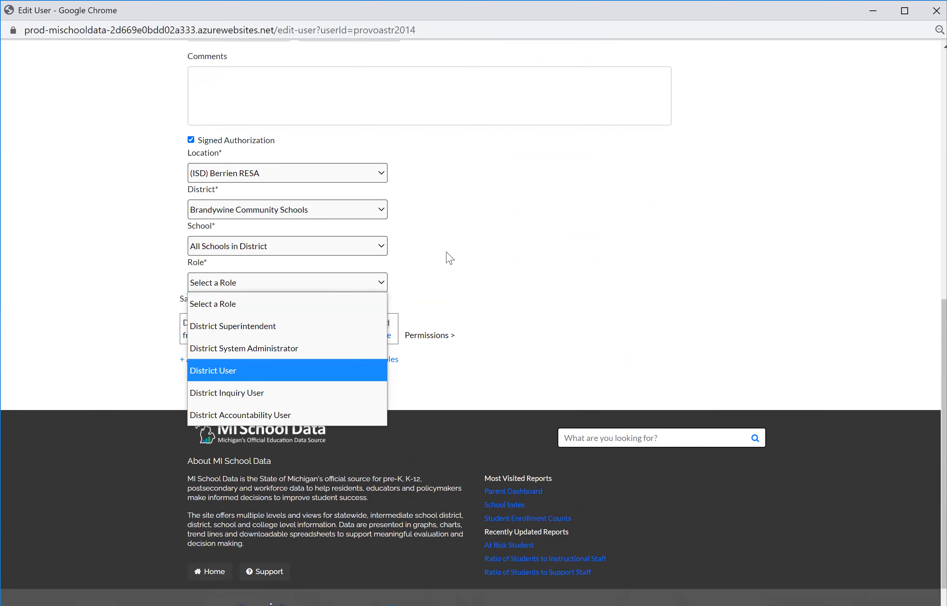
key("Up")
key("Up")
left_click(421, 266)
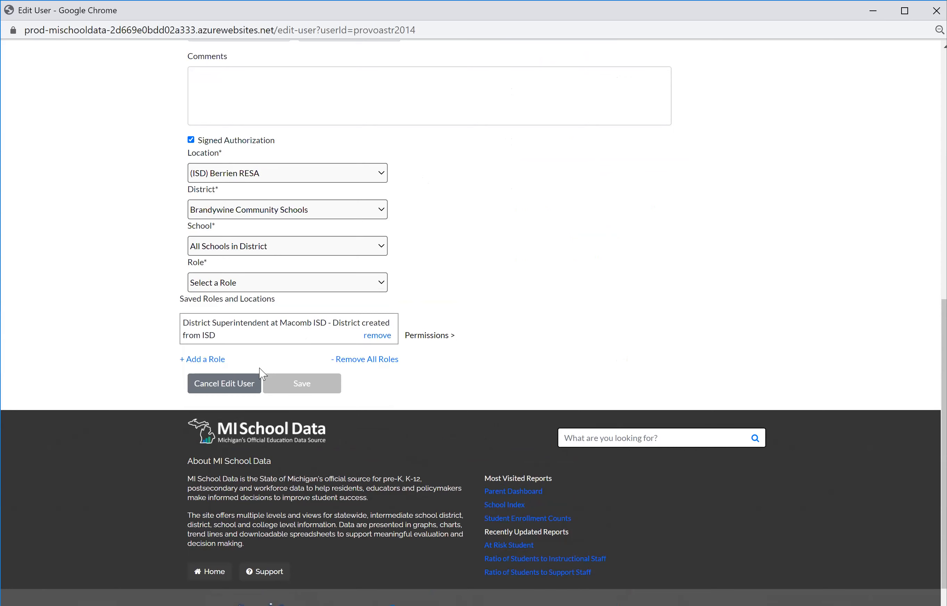
left_click(225, 384)
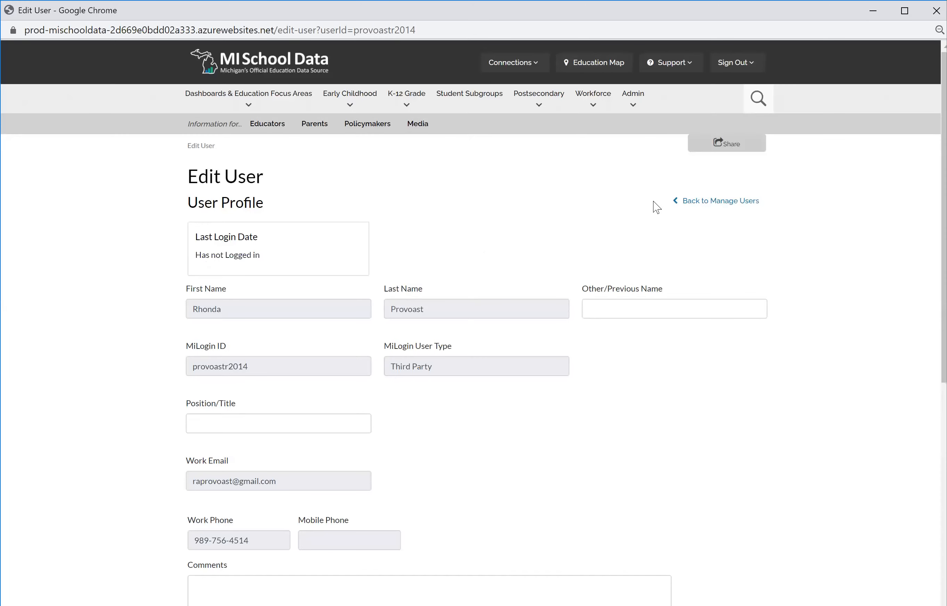
Return to Manage Users and search again by the user's last name.
left_click(698, 207)
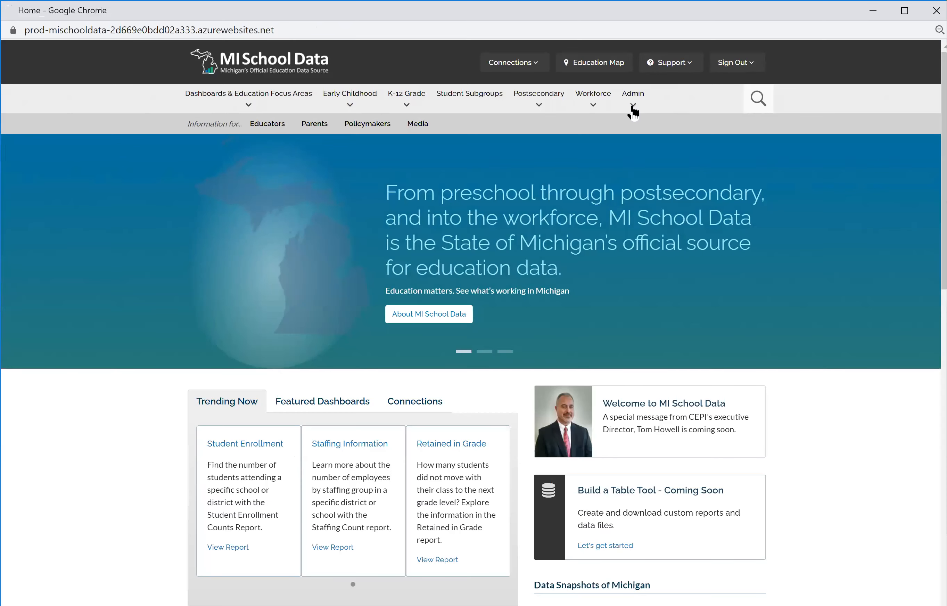
left_click(633, 104)
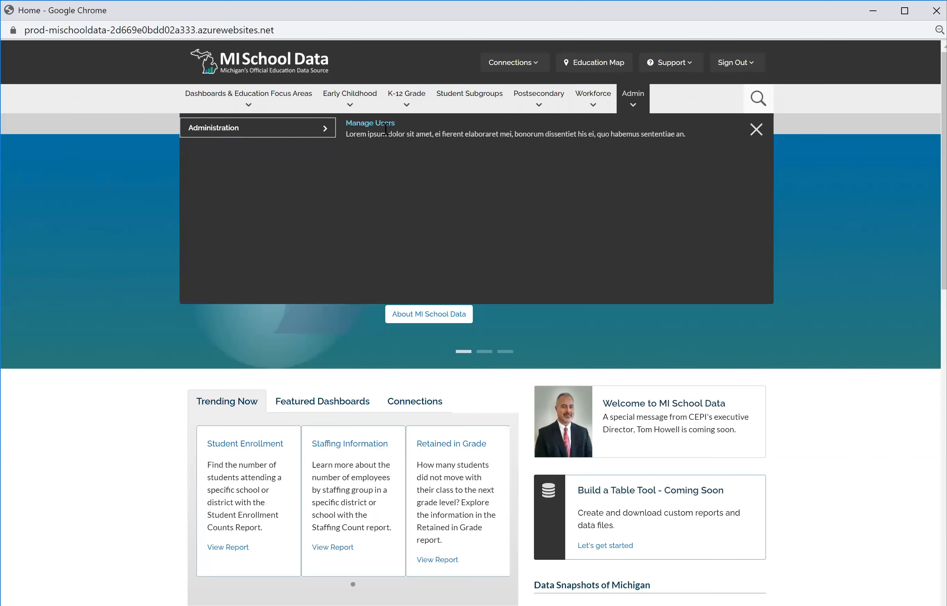
left_click(385, 128)
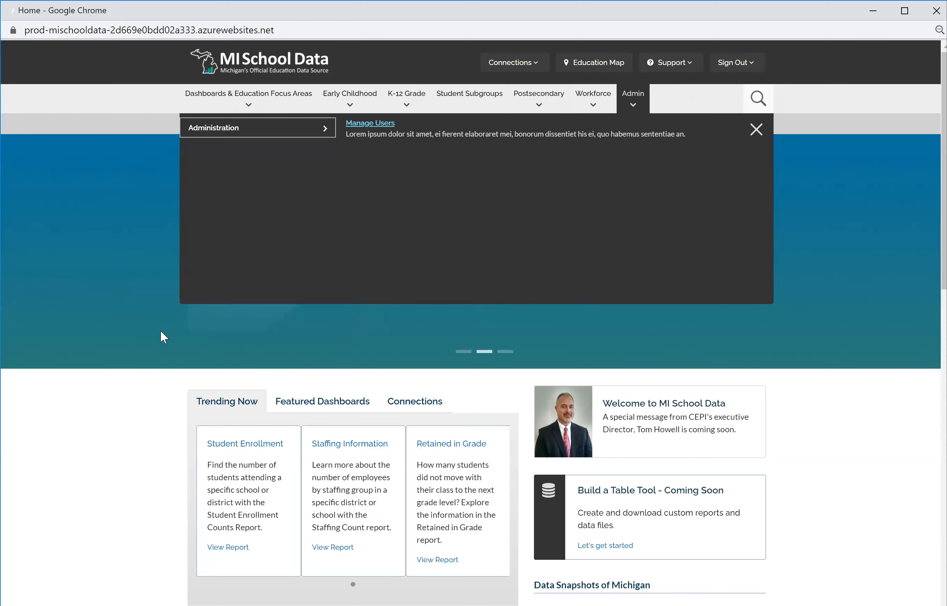
type("provoast")
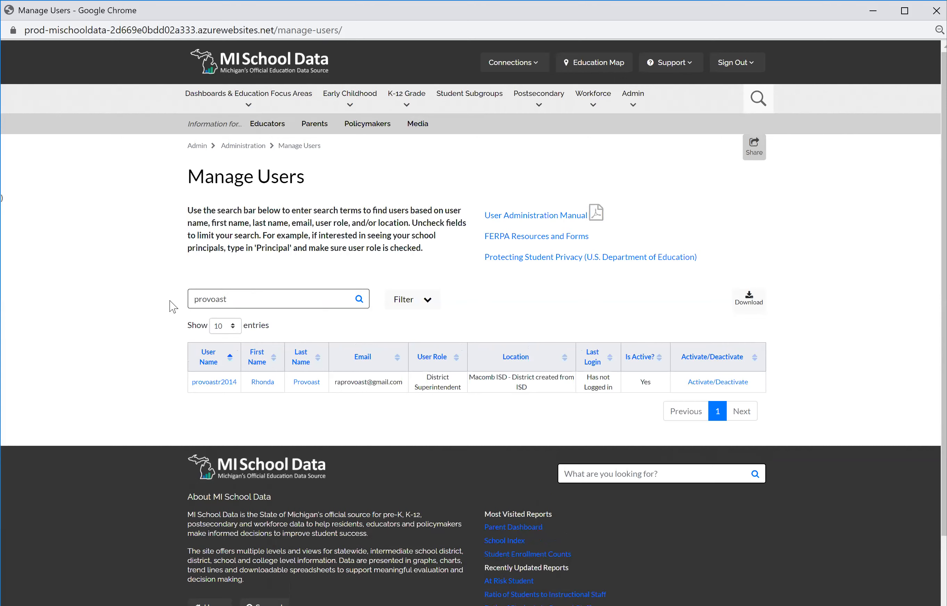
Clear the search to list all users and filter to Active Users only.
left_click_drag(344, 300, 192, 301)
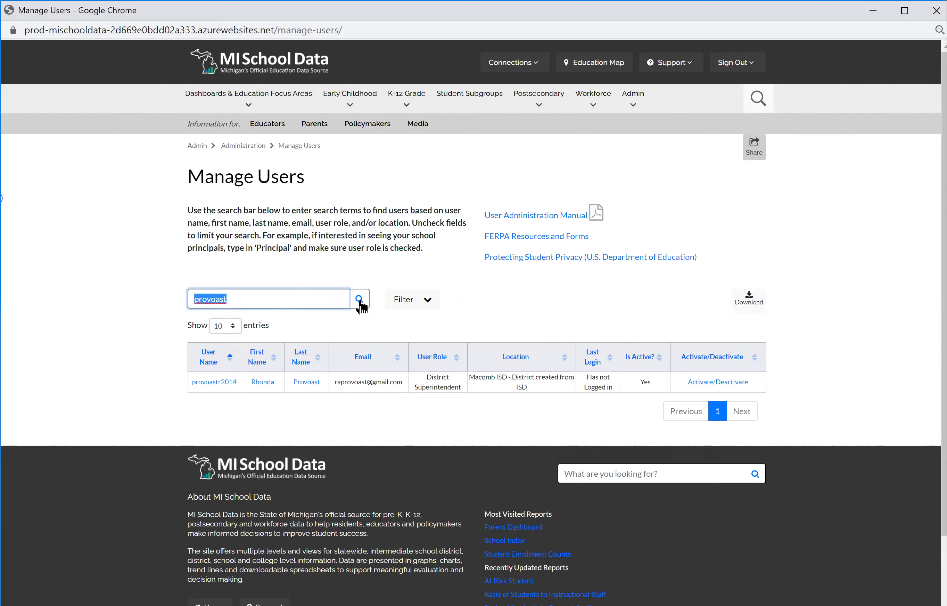
key("BackSpace")
left_click(360, 302)
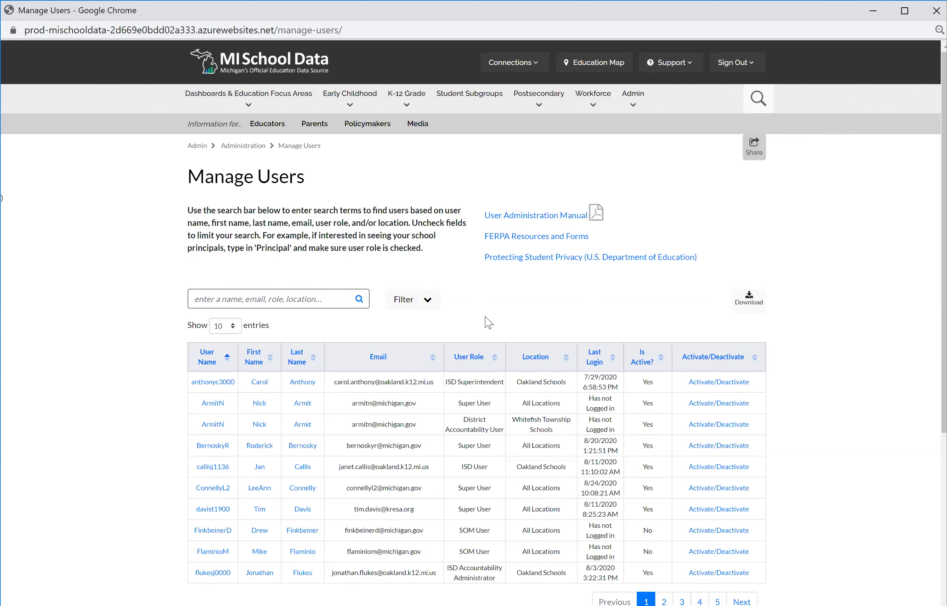
left_click(428, 303)
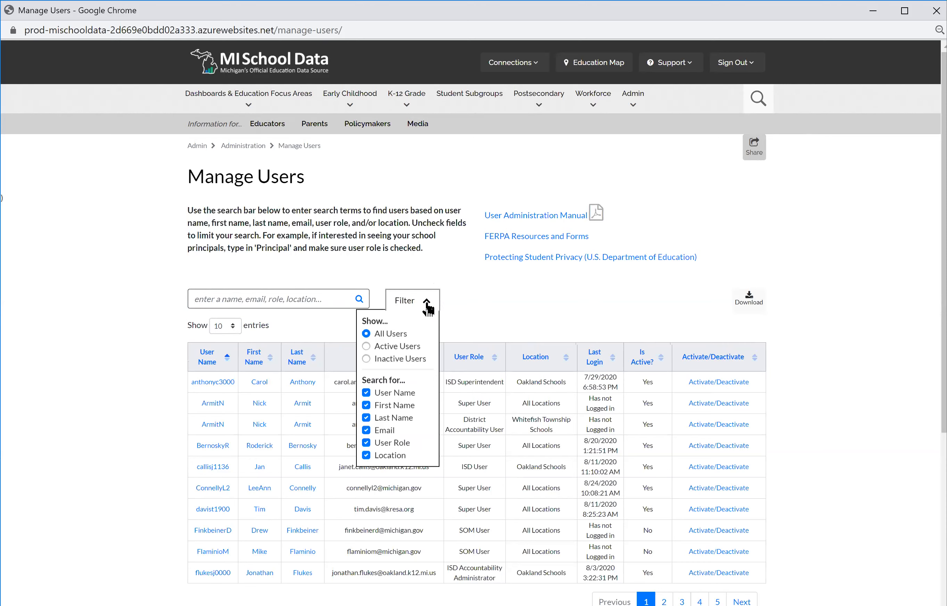
left_click(368, 347)
left_click(296, 297)
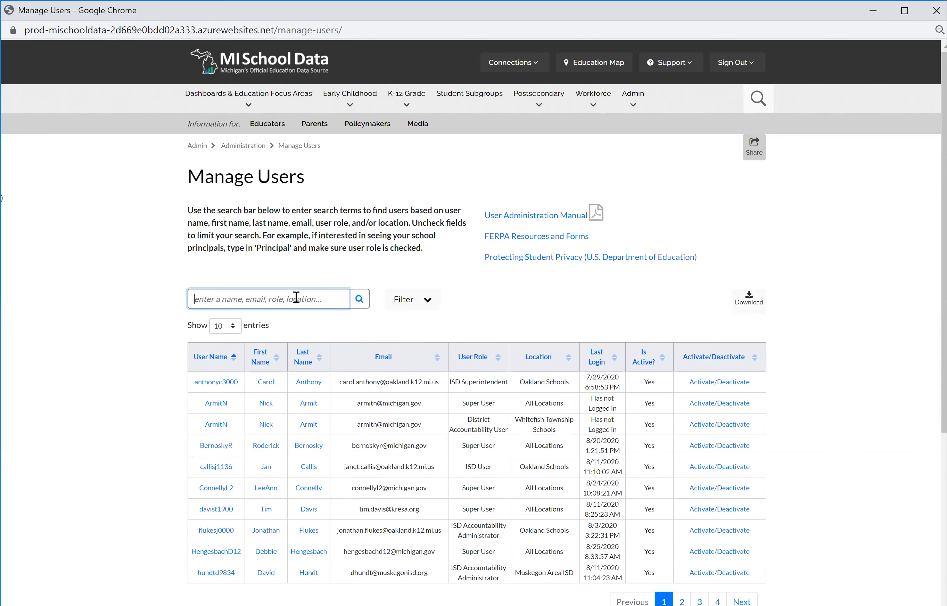
type("@kresa")
key("Return")
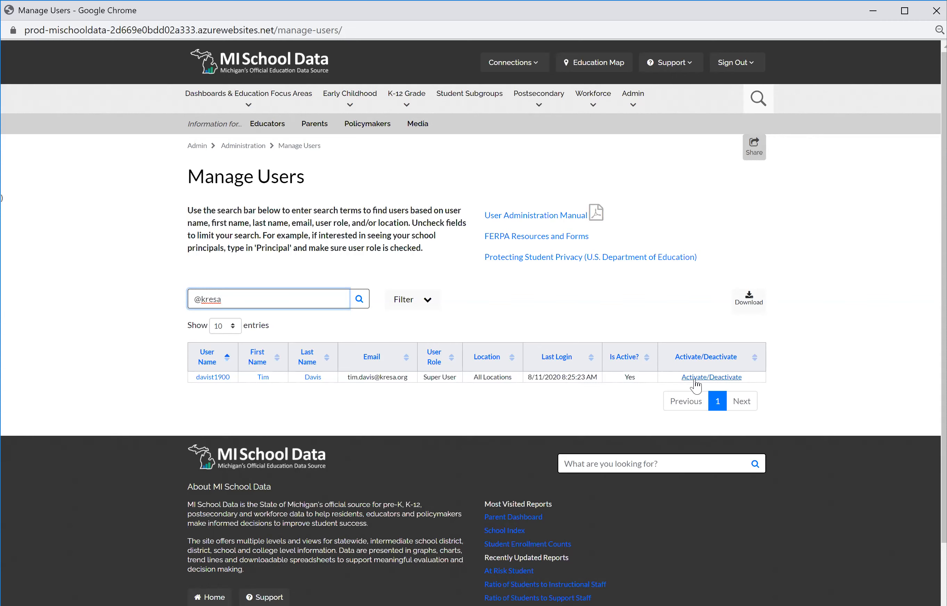
left_click(750, 306)
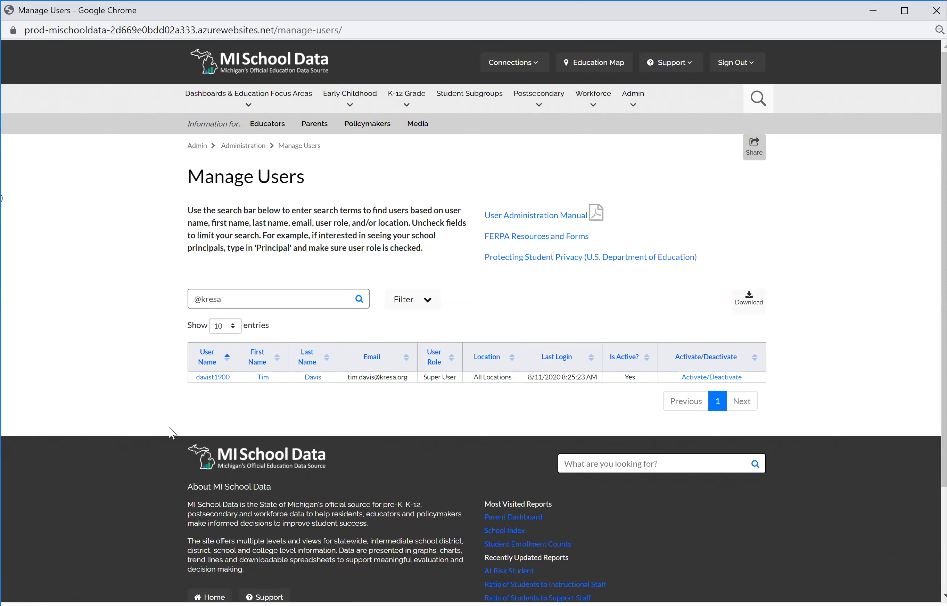
scroll(172, 432, "down", 1)
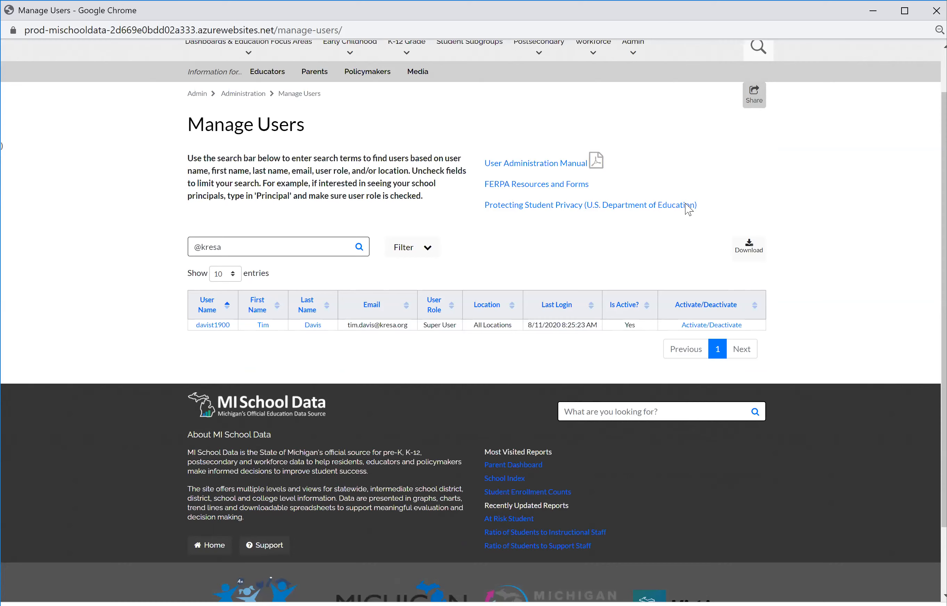
scroll(747, 174, "down", 2)
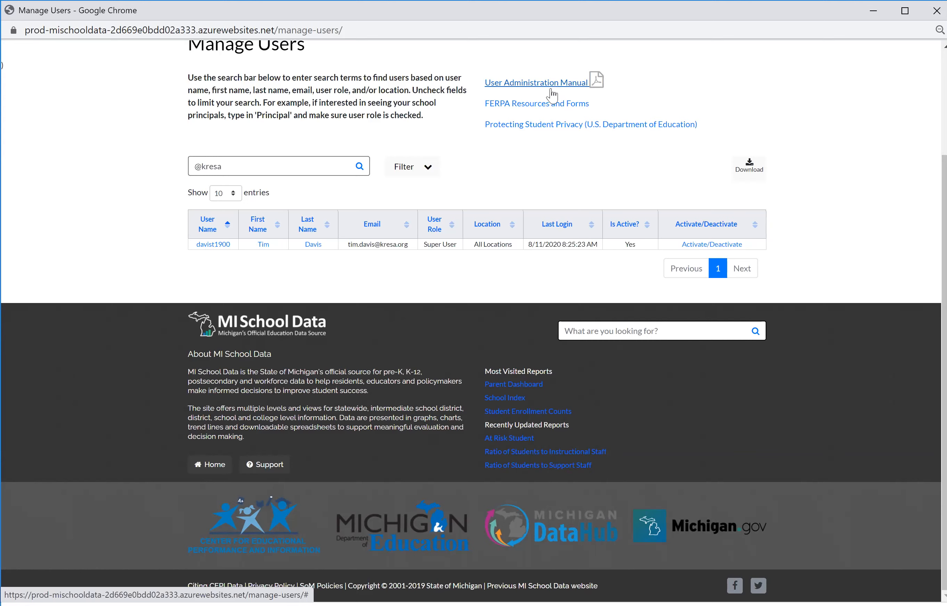
left_click(540, 106)
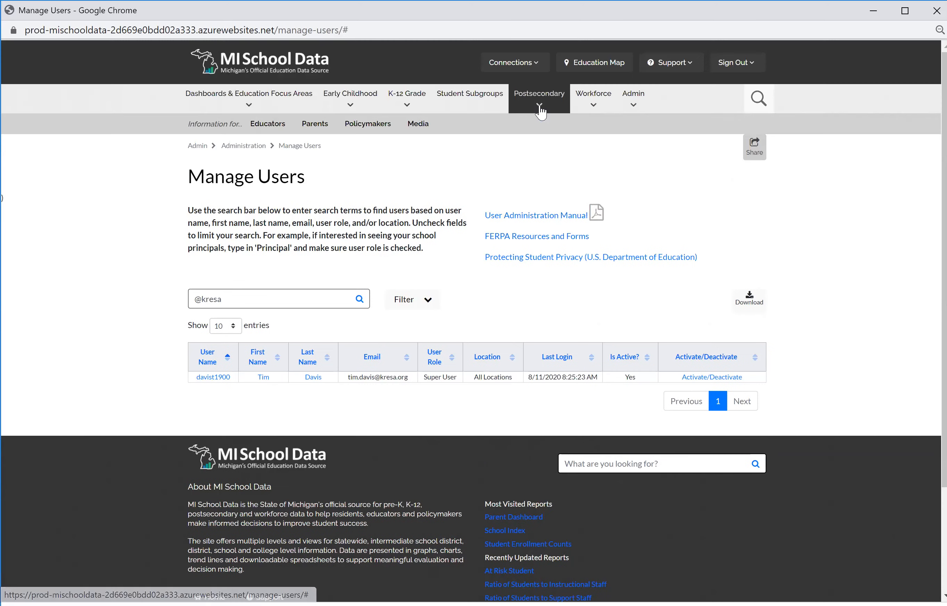